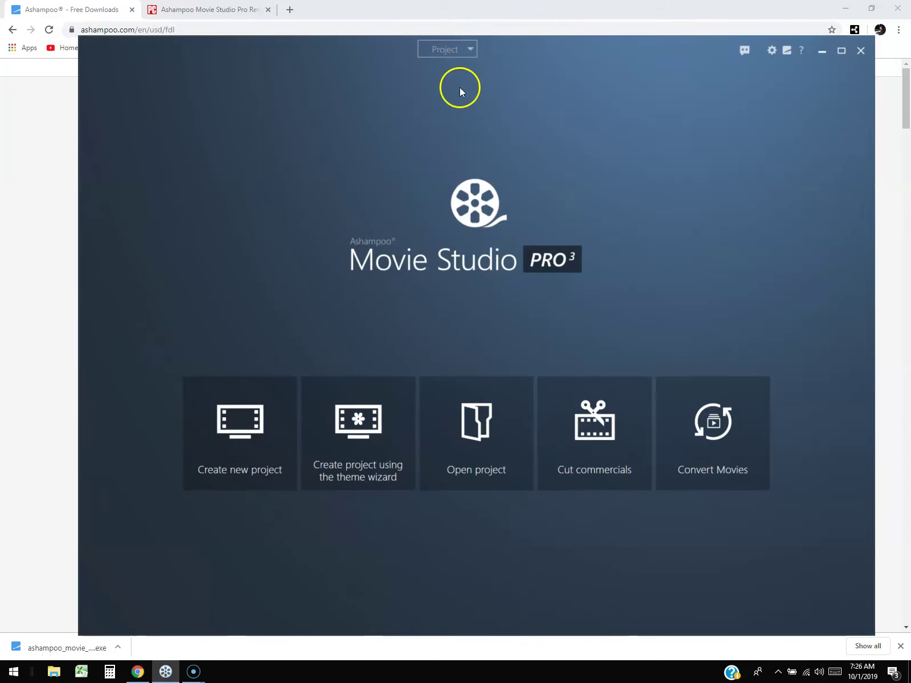
# - Move the Movie Studio start window aside to reveal the Ashampoo Downloads page in Chrome
pyautogui.click(29, 160)
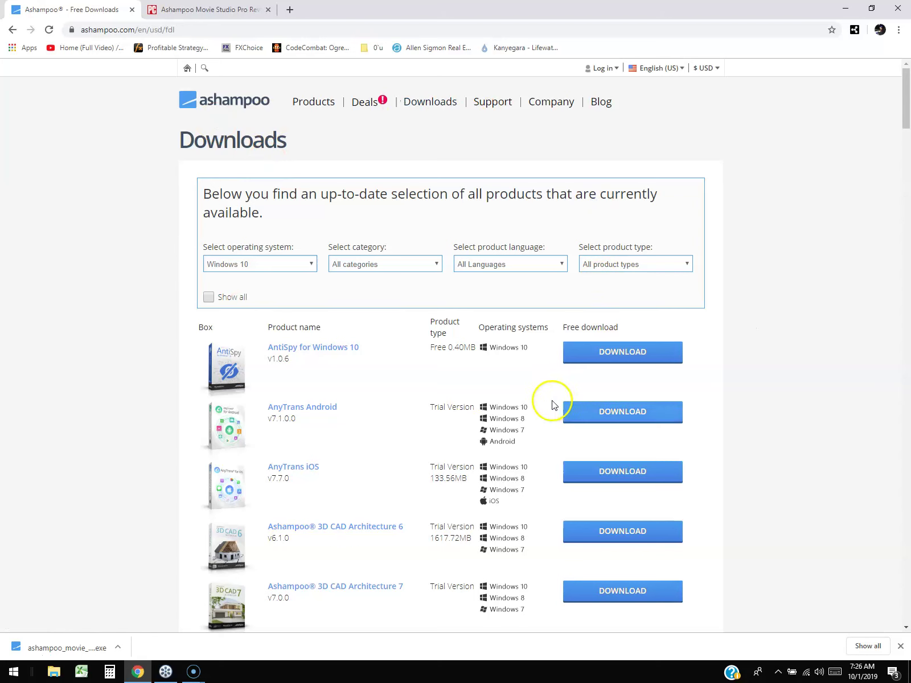
# - Scroll the Ashampoo Downloads list down to the Movie Studio Pro 3 trial
pyautogui.scroll(-15, 549, 401)
pyautogui.scroll(-13, 496, 356)
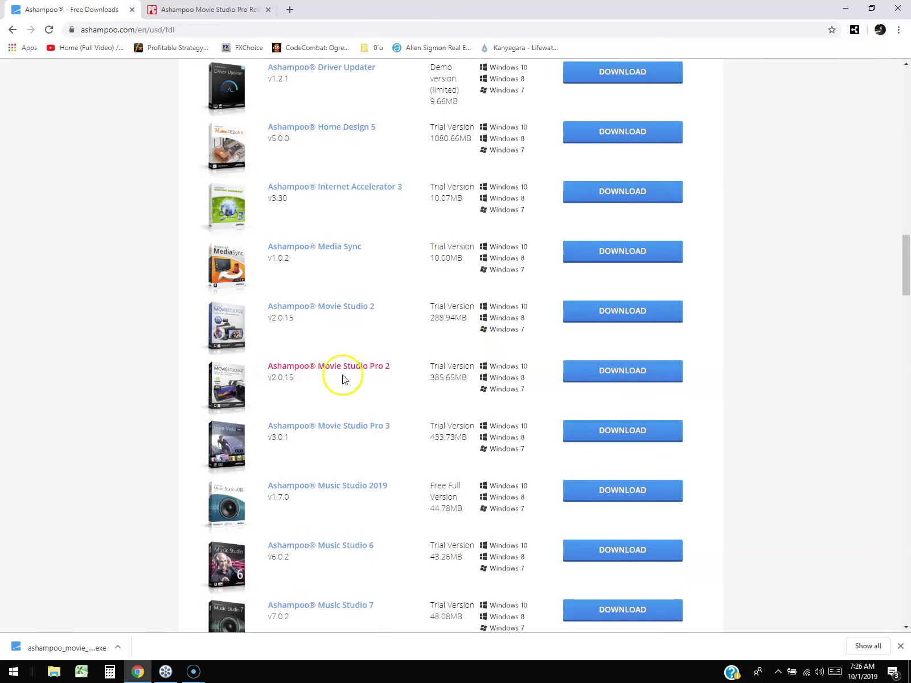
pyautogui.scroll(-1, 342, 363)
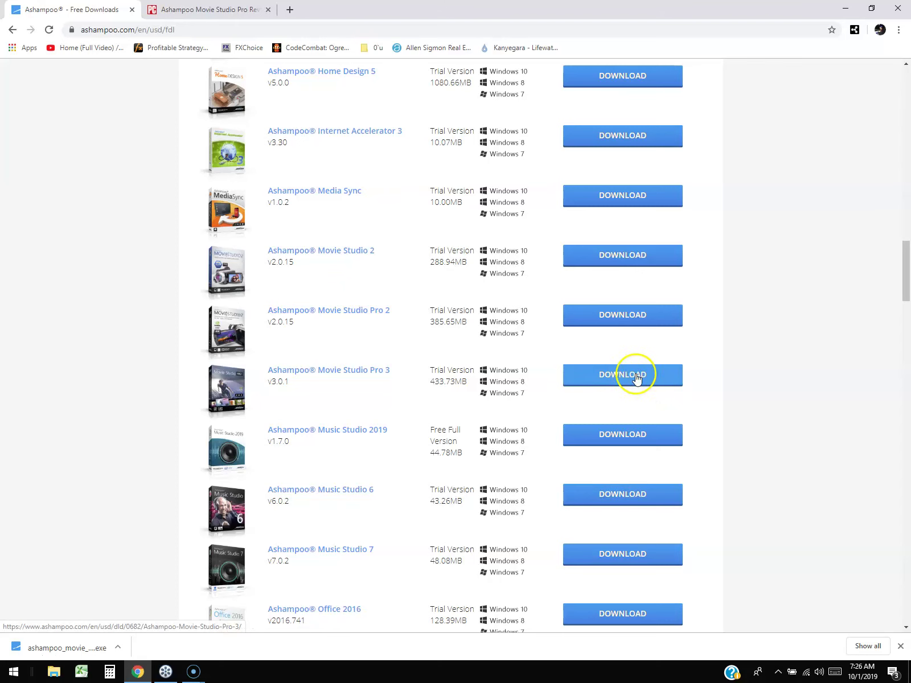
# - Recheck the Downloads page, then bring the Movie Studio start window back in front
pyautogui.click(165, 673)
pyautogui.moveTo(562, 53)
pyautogui.mouseDown()
pyautogui.moveTo(552, 47)
pyautogui.moveTo(562, 42)
pyautogui.mouseUp()
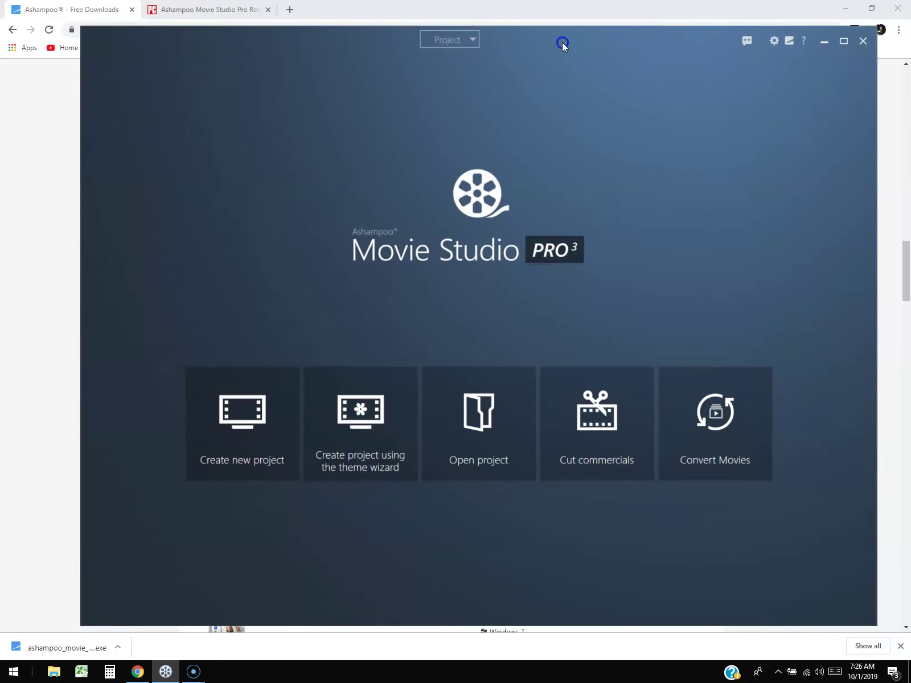
pyautogui.click(54, 169)
pyautogui.scroll(-5, 464, 301)
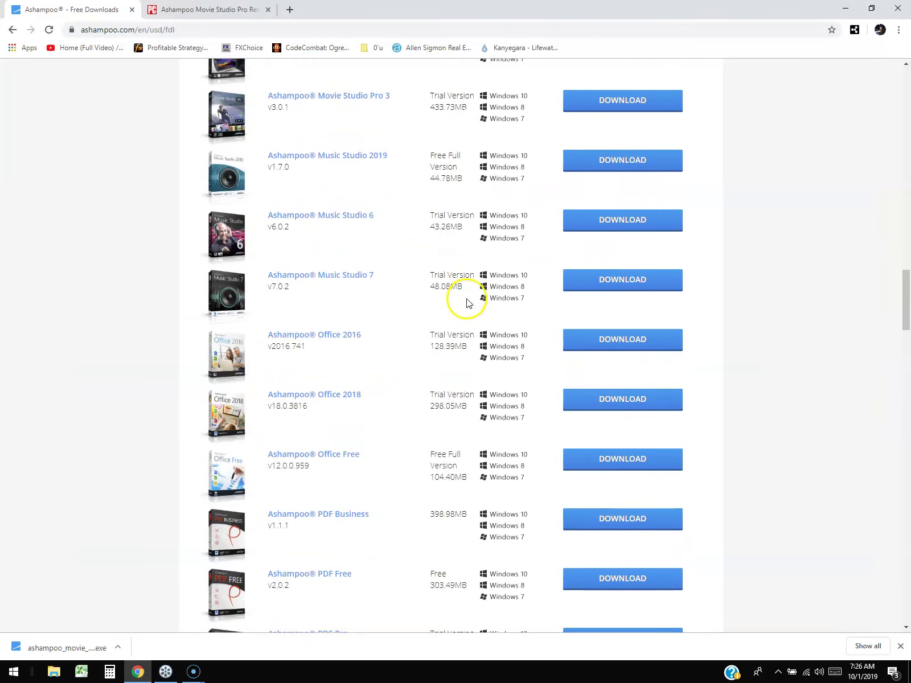
pyautogui.scroll(6, 476, 303)
pyautogui.click(165, 671)
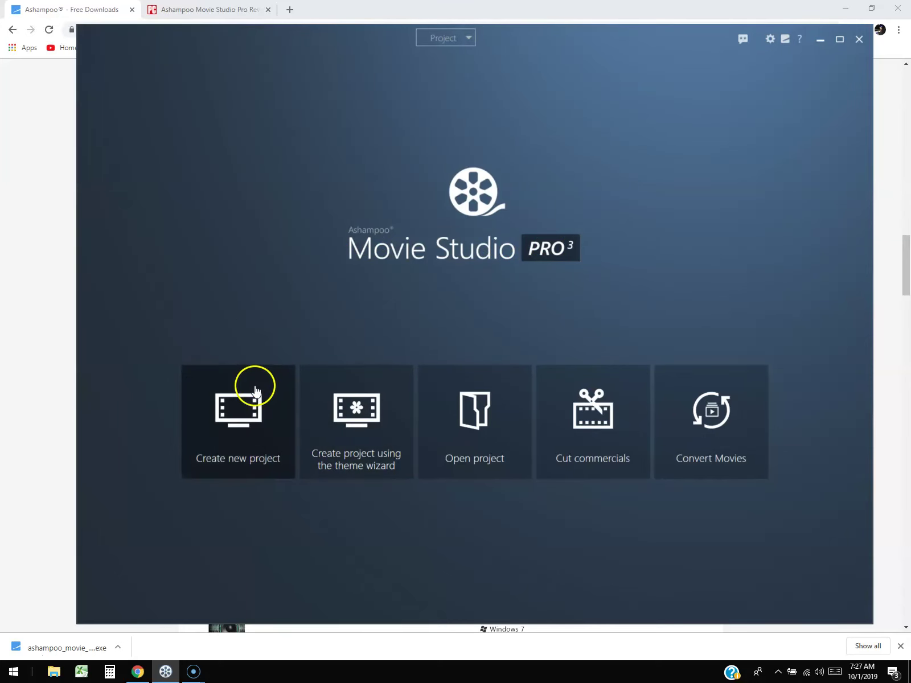
# - Choose Create new project and pick Expert mode from the Simple/Expert choice
pyautogui.click(224, 403)
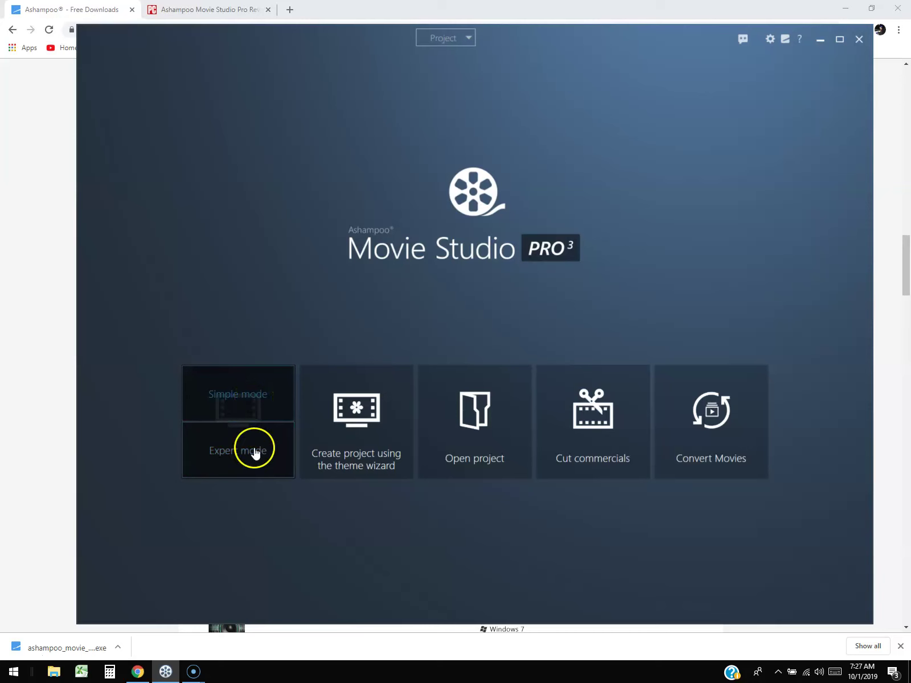
pyautogui.click(236, 453)
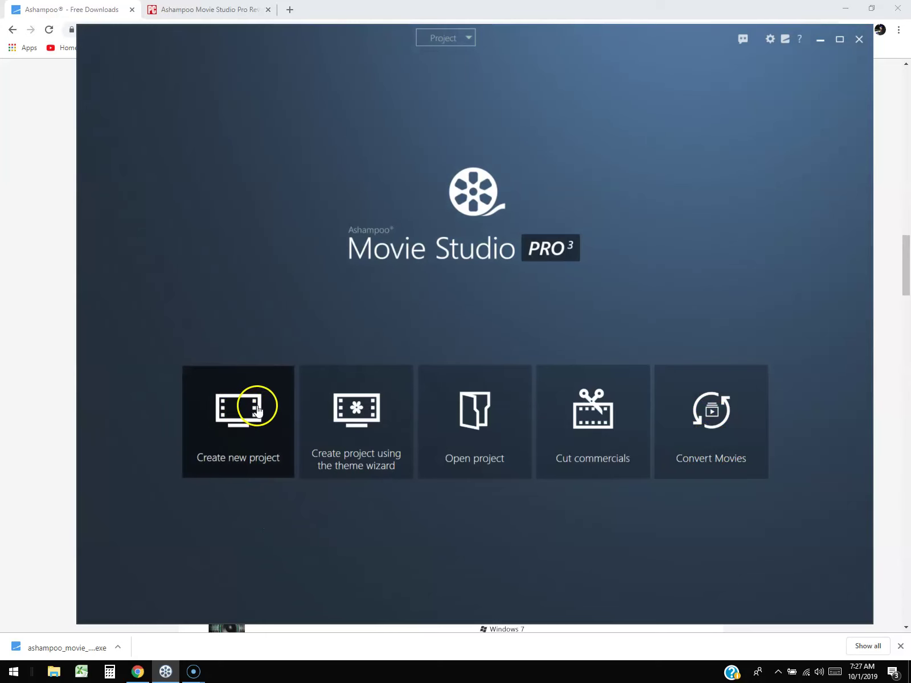
pyautogui.click(244, 432)
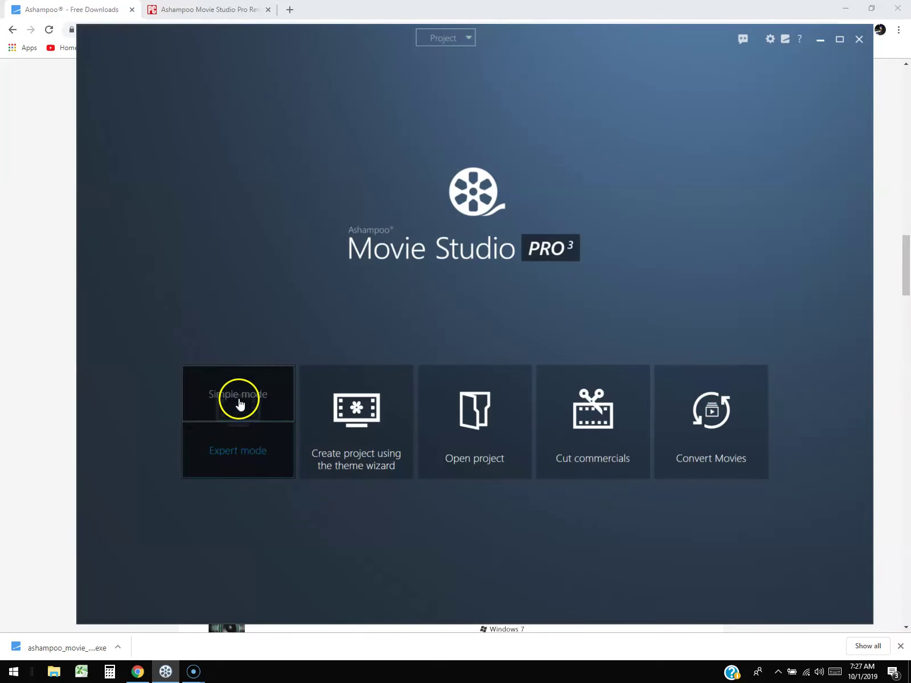
# - Open the empty Expert editor, scrub the playhead to about 00:15:00, and open Add files
pyautogui.click(238, 453)
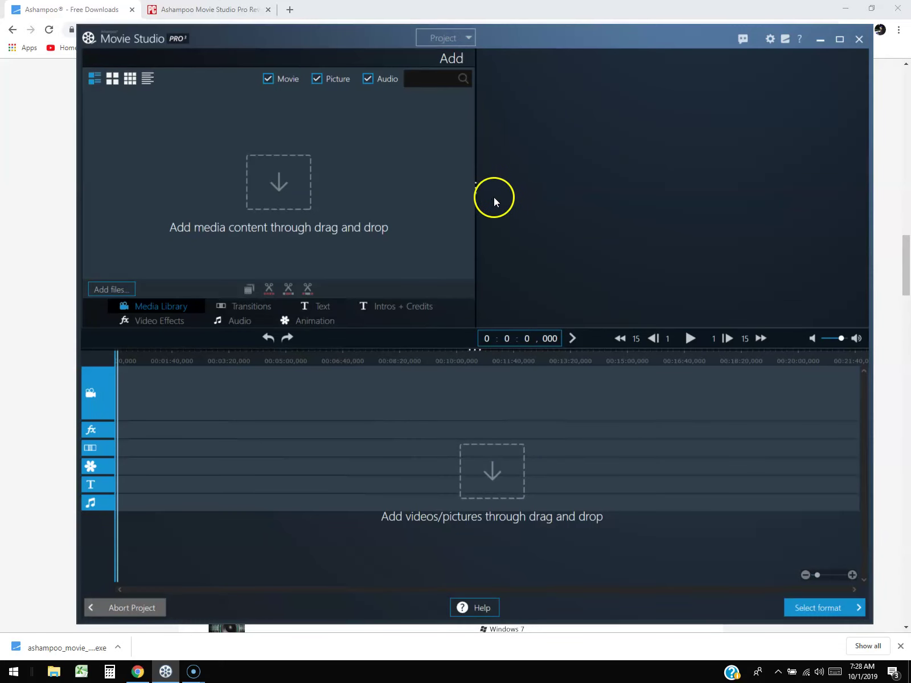
pyautogui.click(500, 352)
pyautogui.click(281, 393)
pyautogui.click(306, 391)
pyautogui.moveTo(307, 390); pyautogui.dragTo(539, 91)
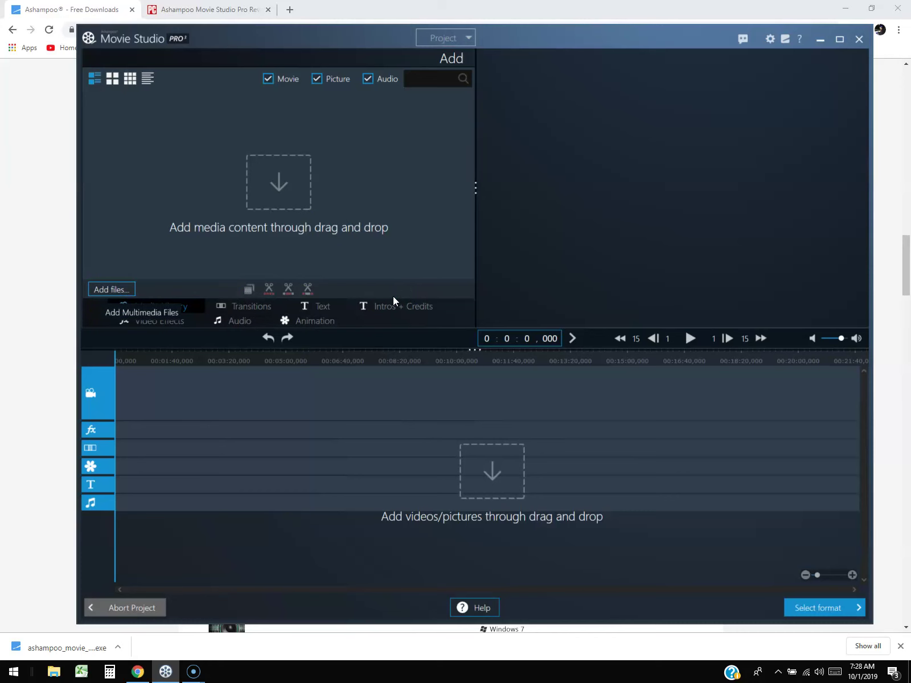
pyautogui.click(111, 290)
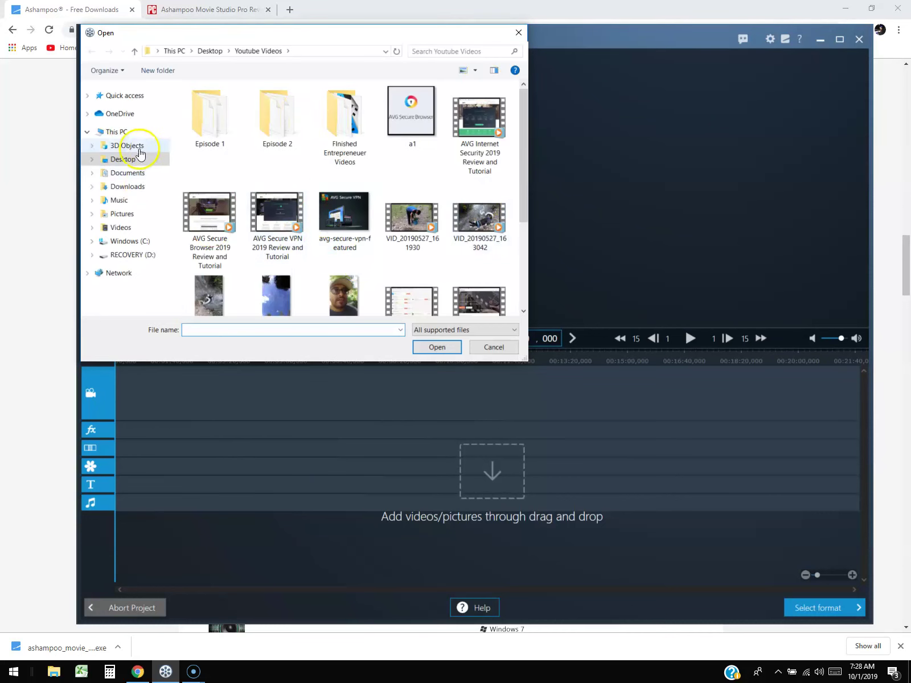
# - Import VID_20190527_163042.mp4 from the Youtube Videos folder into the media library
pyautogui.scroll(-1, 521, 136)
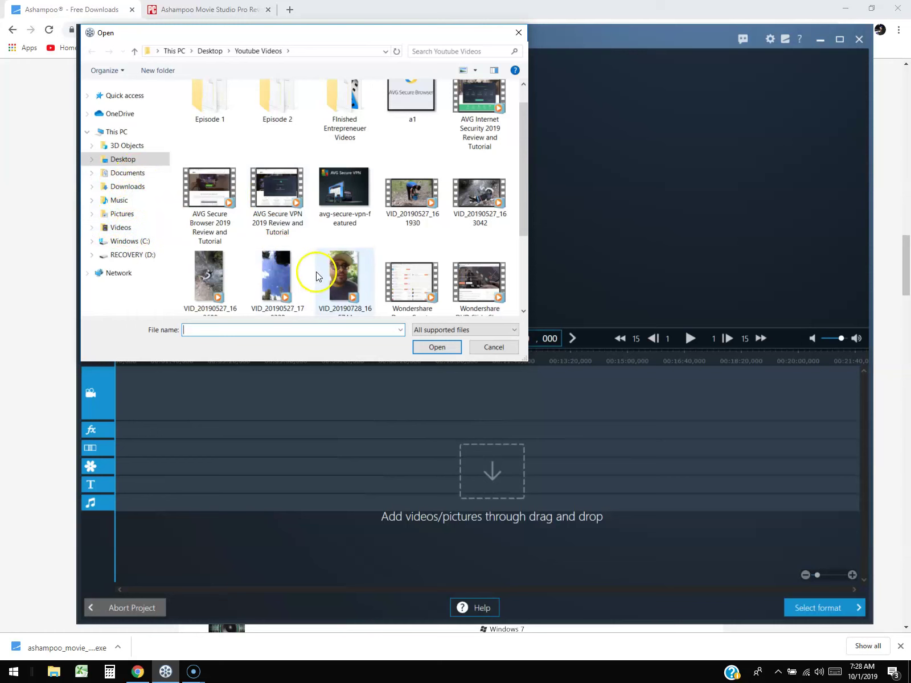
pyautogui.click(470, 214)
pyautogui.click(439, 347)
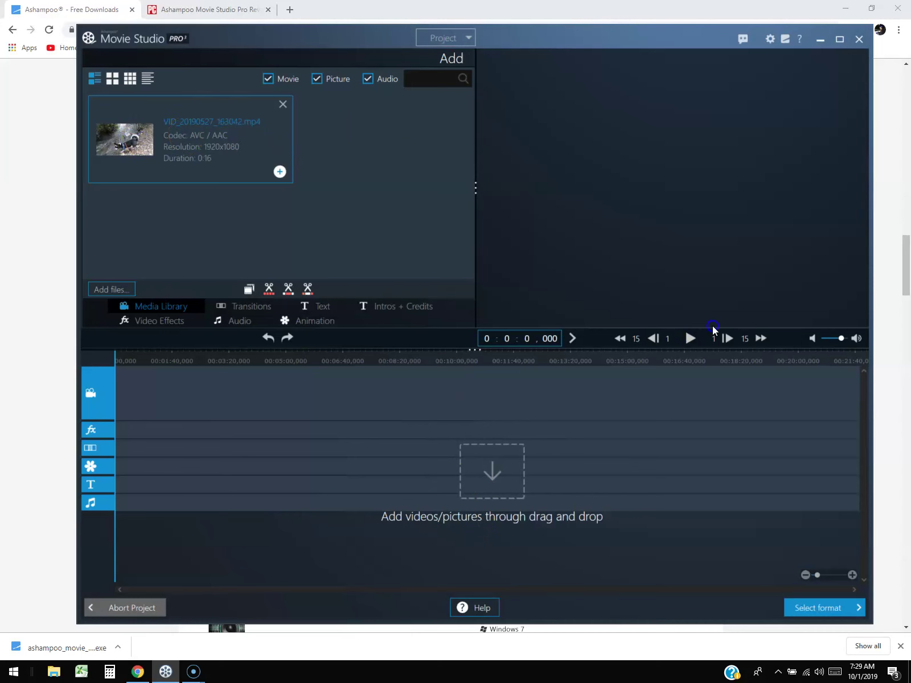
# - Play the dog clip in the timeline preview and pause it at 0:0:1,768
pyautogui.click(671, 321)
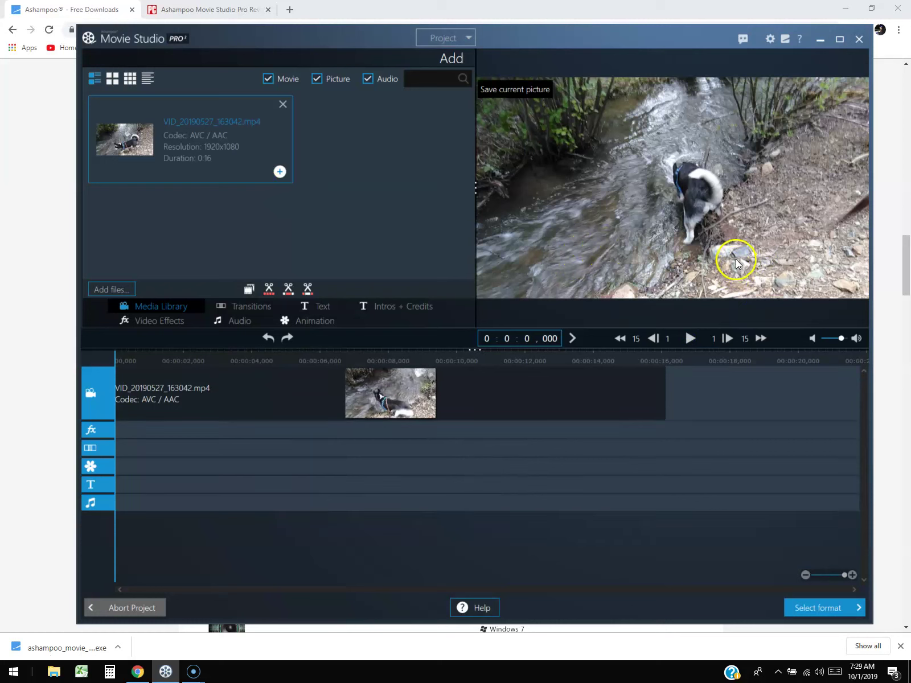
pyautogui.click(205, 393)
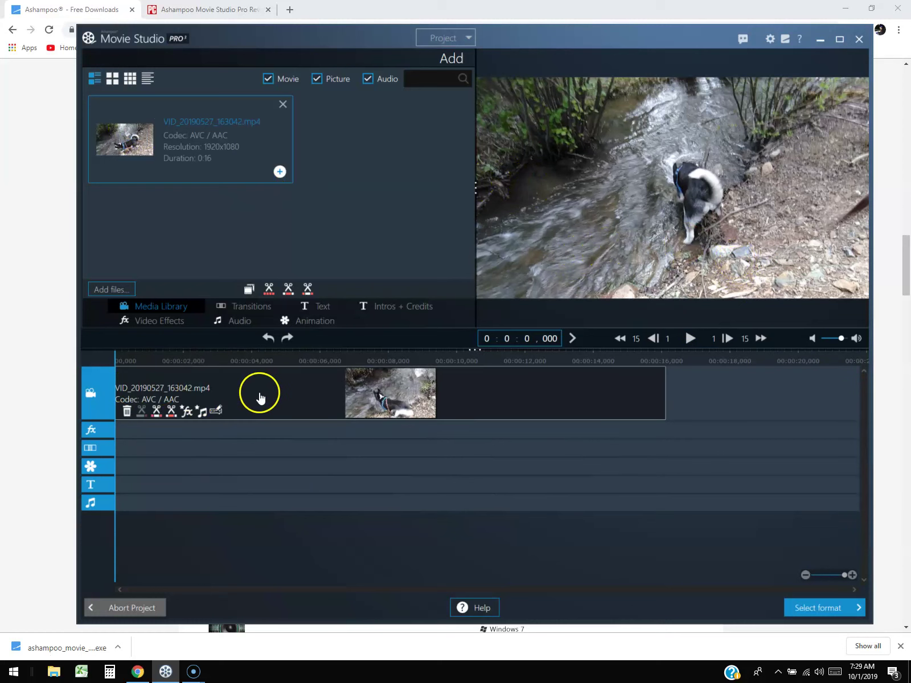
pyautogui.click(633, 224)
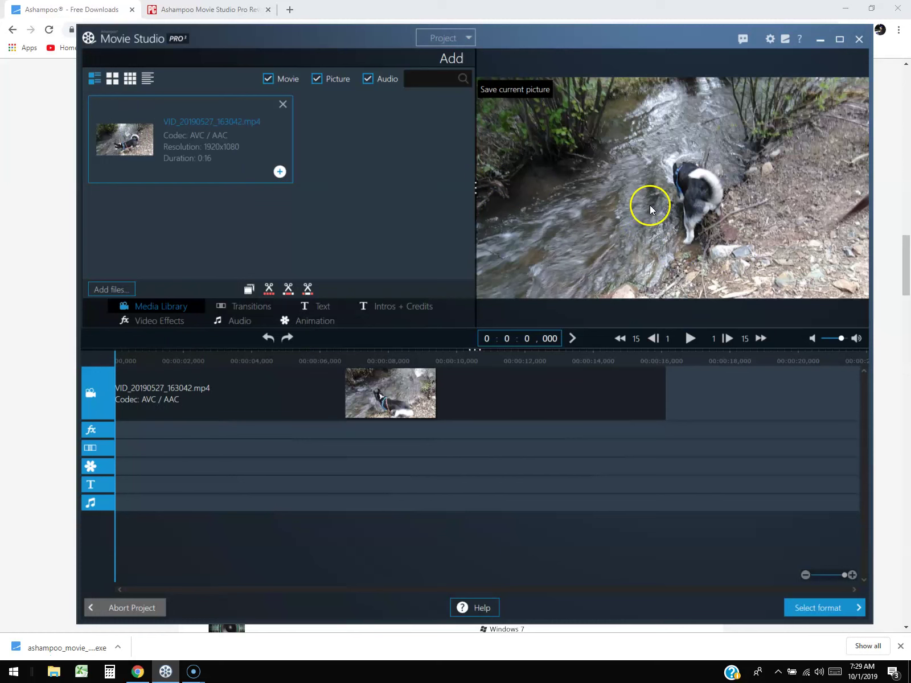
pyautogui.click(698, 354)
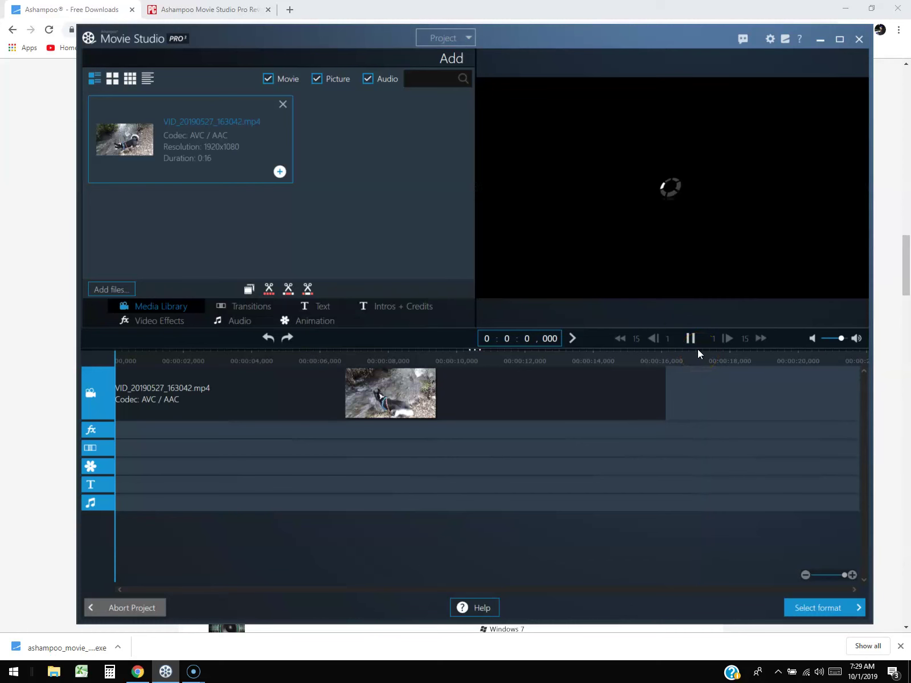
pyautogui.click(691, 342)
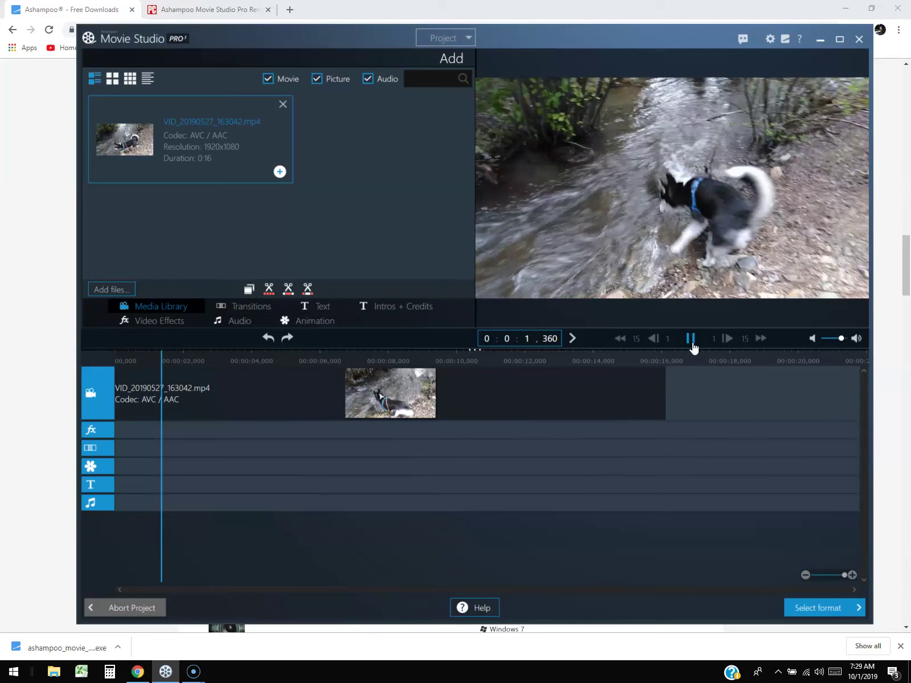
pyautogui.click(726, 264)
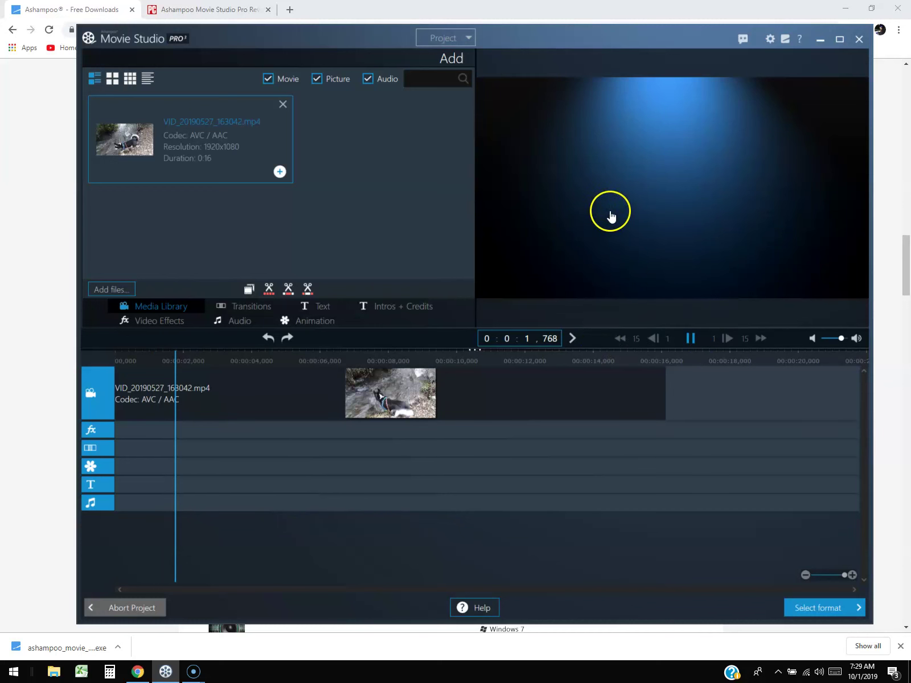
pyautogui.click(696, 347)
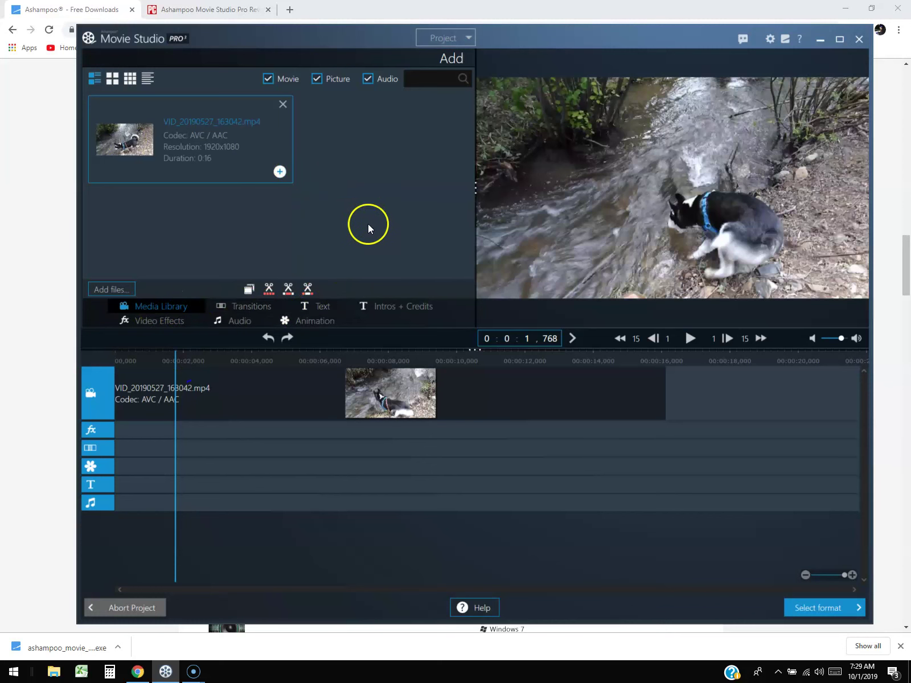
pyautogui.click(240, 307)
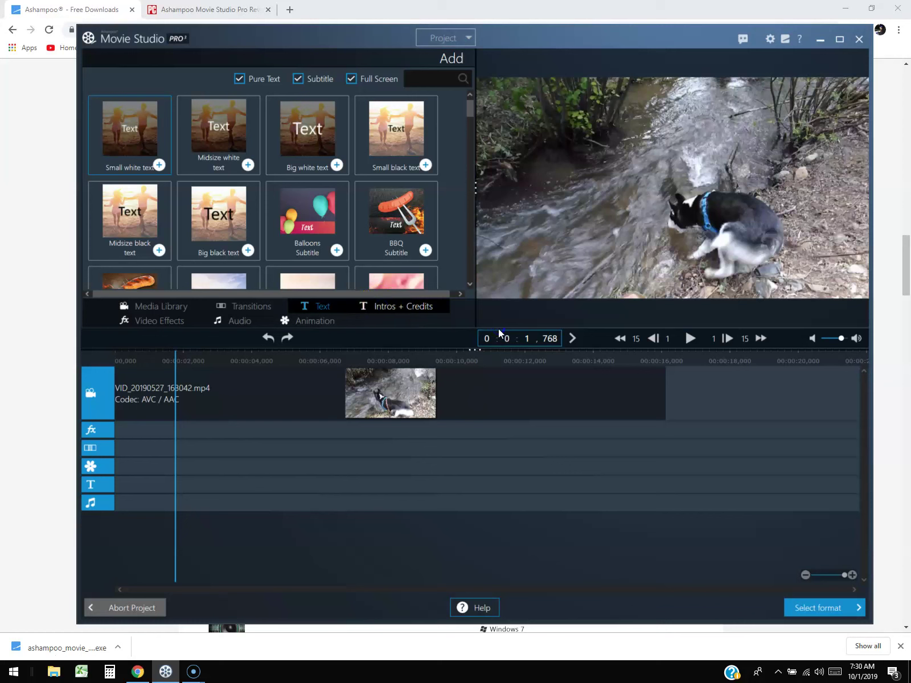
pyautogui.click(362, 387)
pyautogui.click(174, 322)
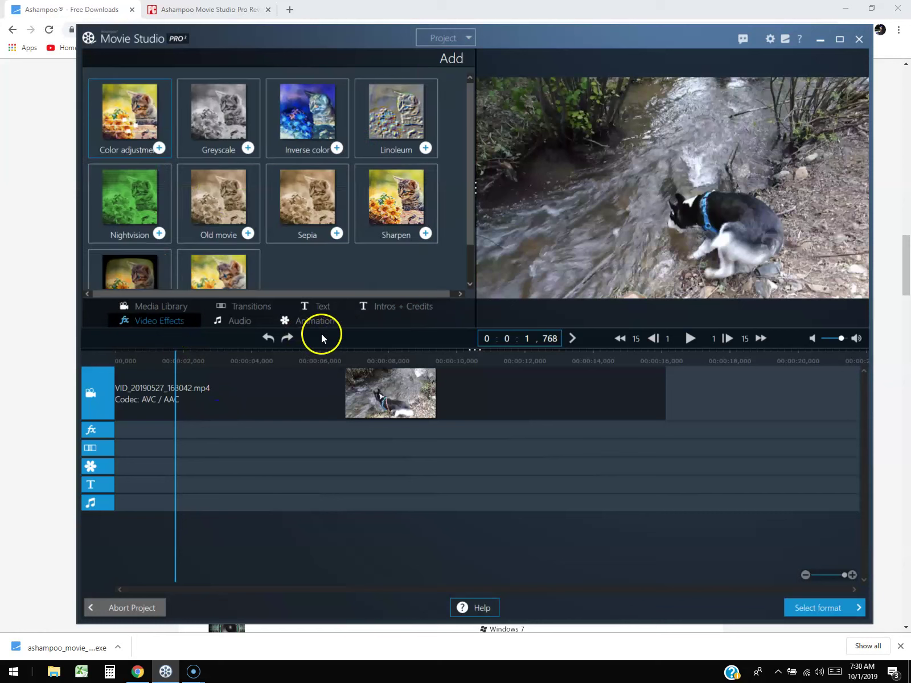
pyautogui.click(305, 406)
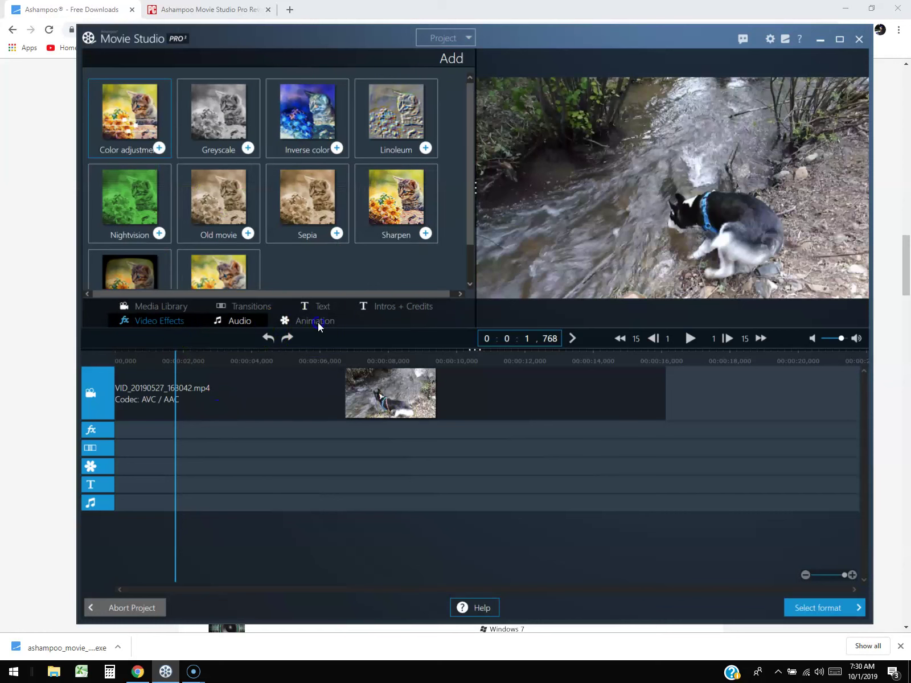
pyautogui.click(318, 323)
pyautogui.click(181, 310)
pyautogui.click(306, 294)
pyautogui.click(310, 465)
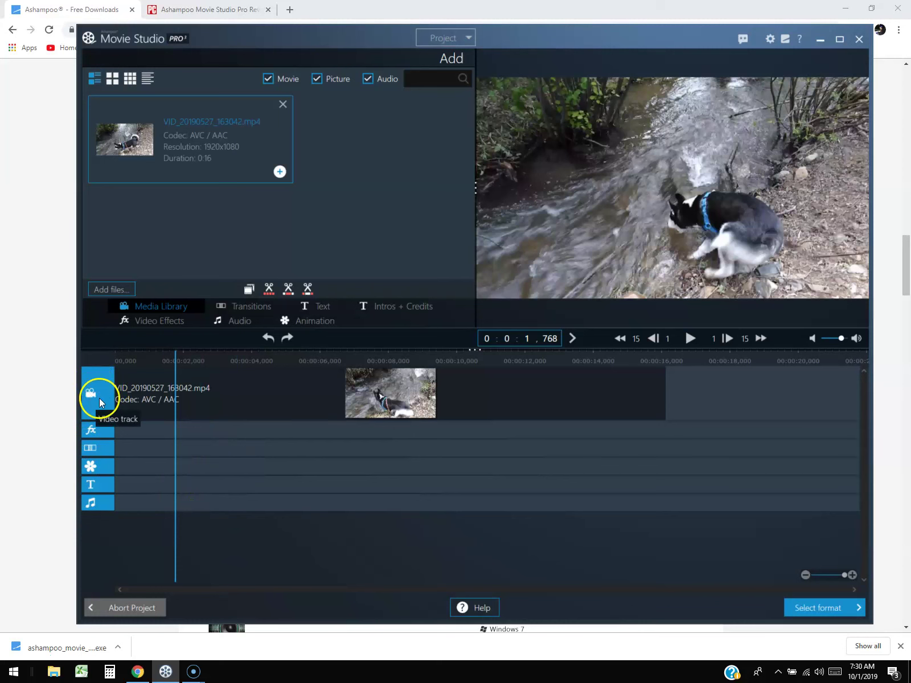
# - Drag the playhead along the ruler to about 00:00:02,586
pyautogui.moveTo(121, 406)
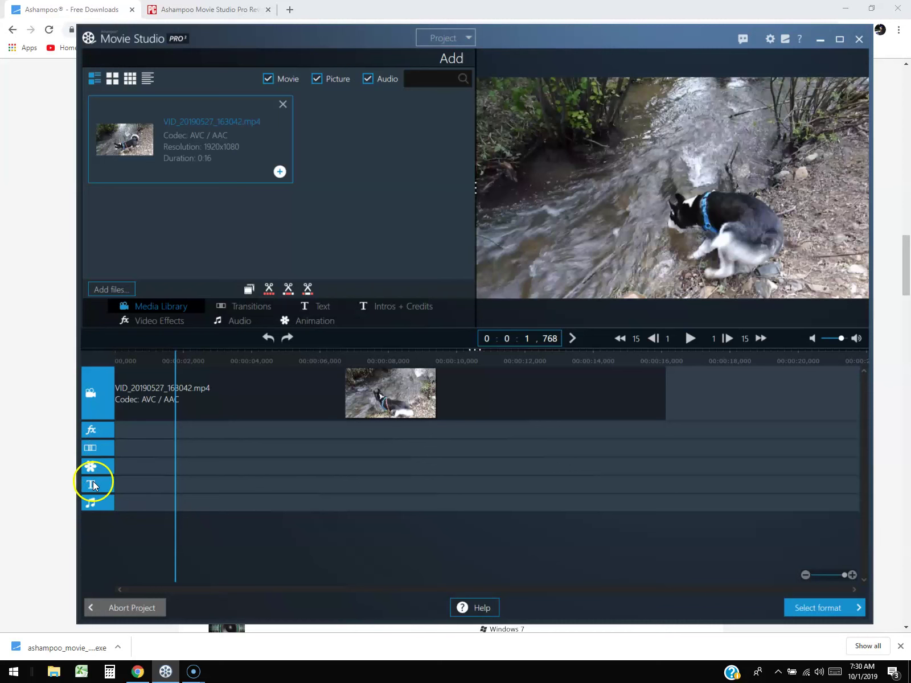
pyautogui.moveTo(126, 450)
pyautogui.mouseDown()
pyautogui.moveTo(129, 498)
pyautogui.moveTo(175, 435)
pyautogui.mouseUp()
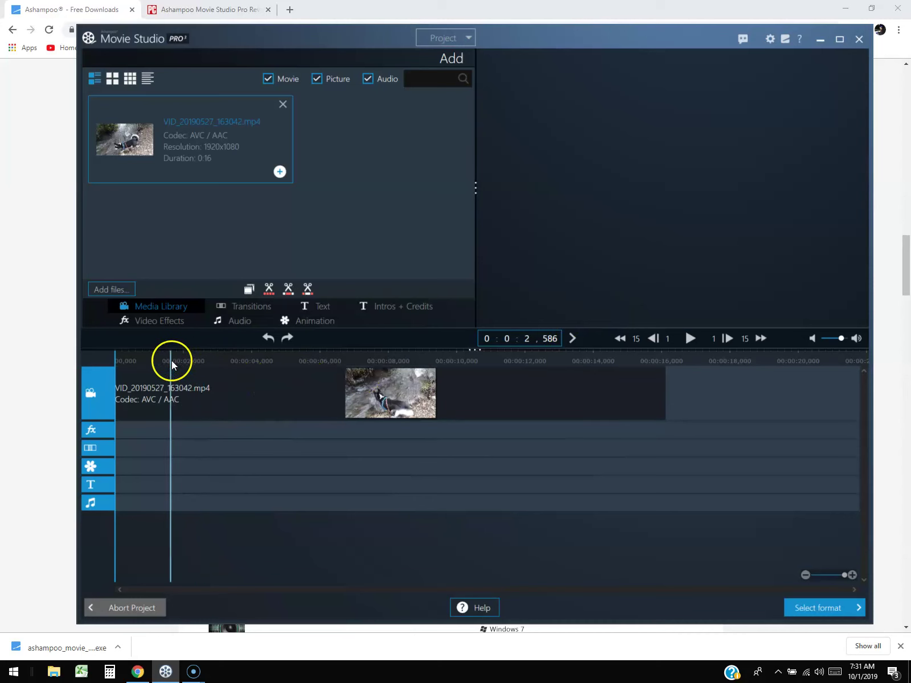
# - Set the play position to 0:0:4,453 and use Split at current position on the dog clip
pyautogui.click(267, 361)
pyautogui.rightClick(267, 383)
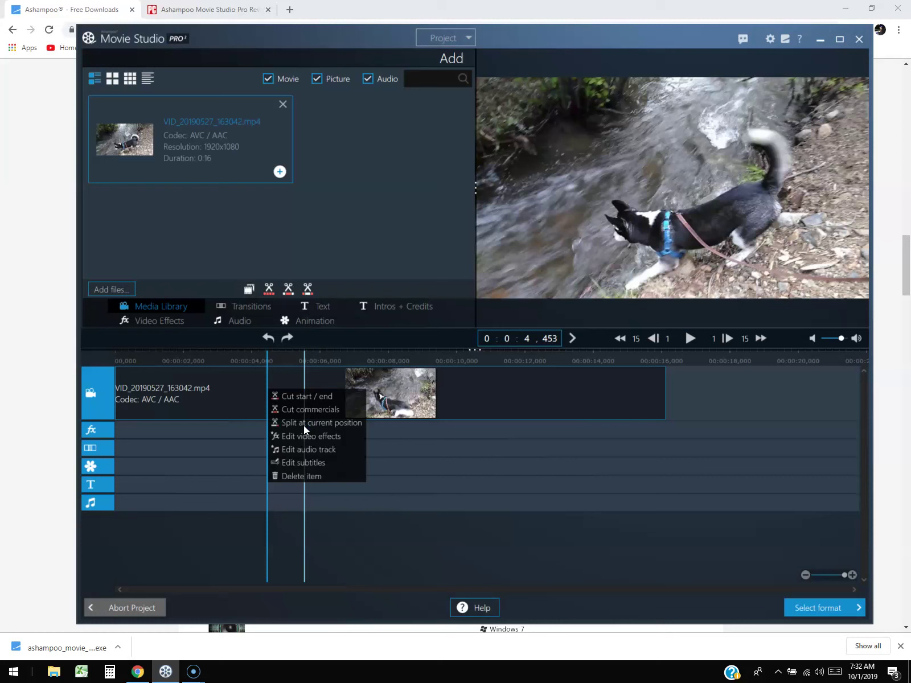
pyautogui.click(305, 423)
pyautogui.click(266, 392)
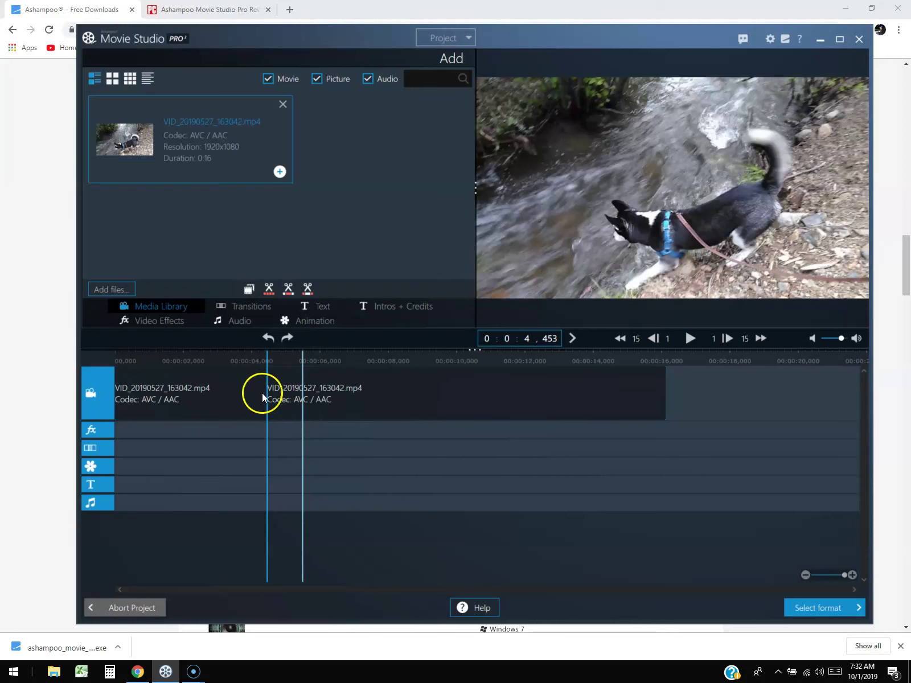
# - Open the Transitions catalogue and select the Blinds open thumbnail
pyautogui.click(249, 306)
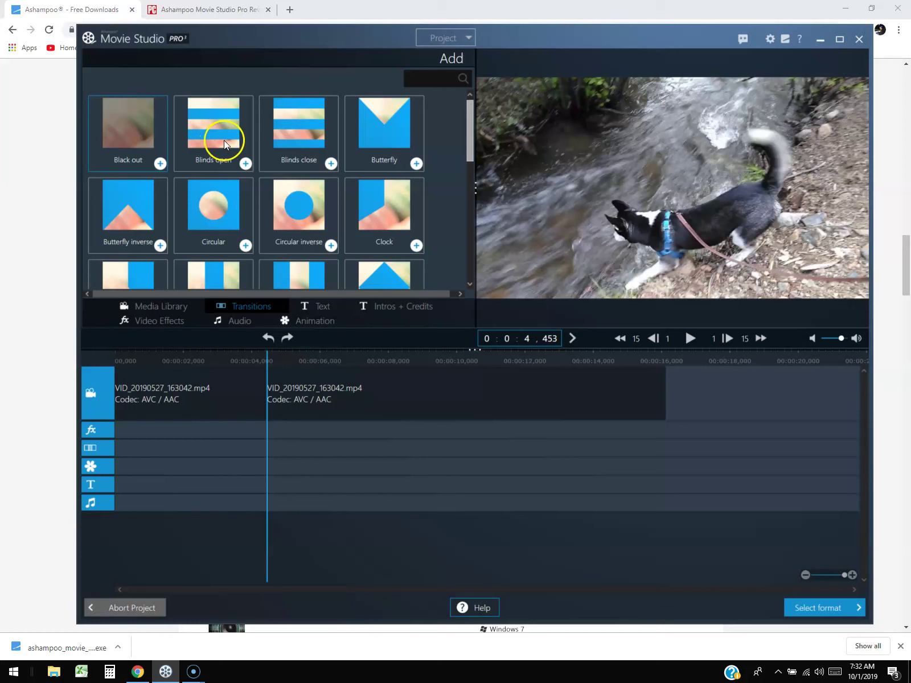
pyautogui.click(224, 140)
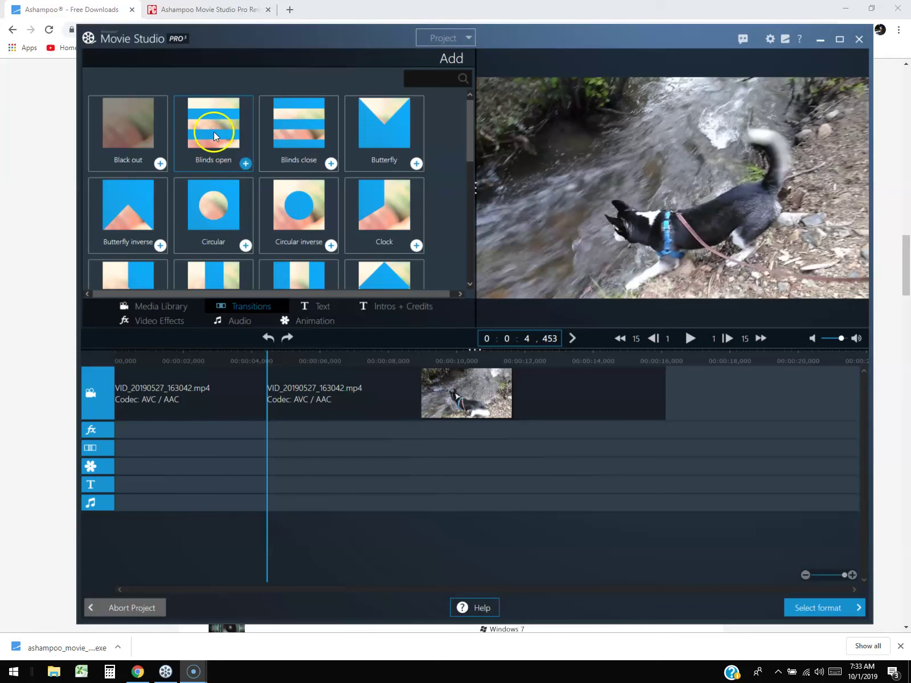
pyautogui.click(268, 389)
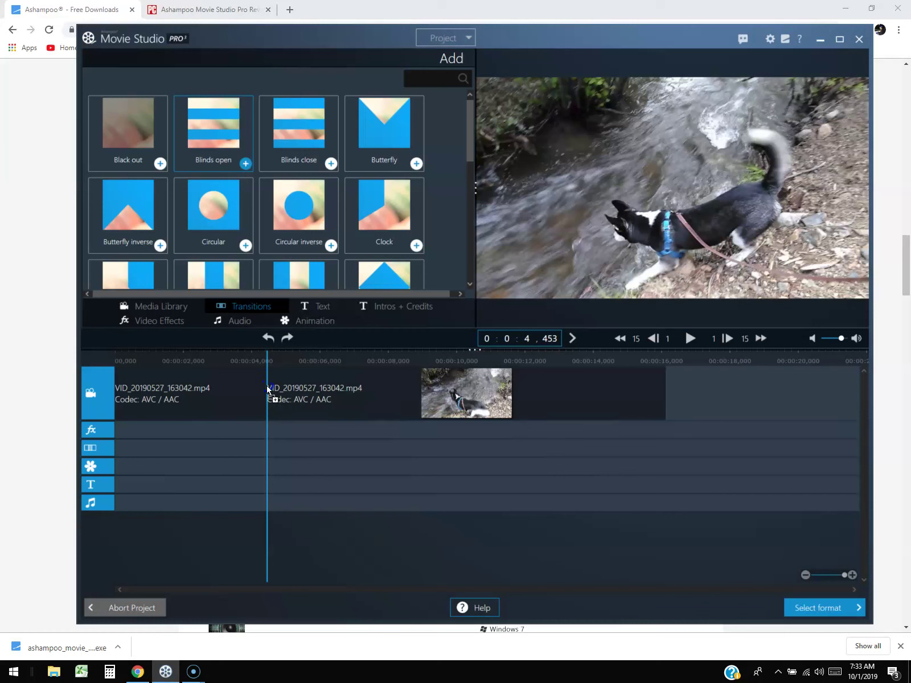
# - Select the second clip half and add Blinds open between the two dog-clip pieces
pyautogui.click(283, 382)
pyautogui.click(309, 410)
pyautogui.click(295, 196)
pyautogui.click(246, 164)
pyautogui.click(254, 188)
pyautogui.click(567, 419)
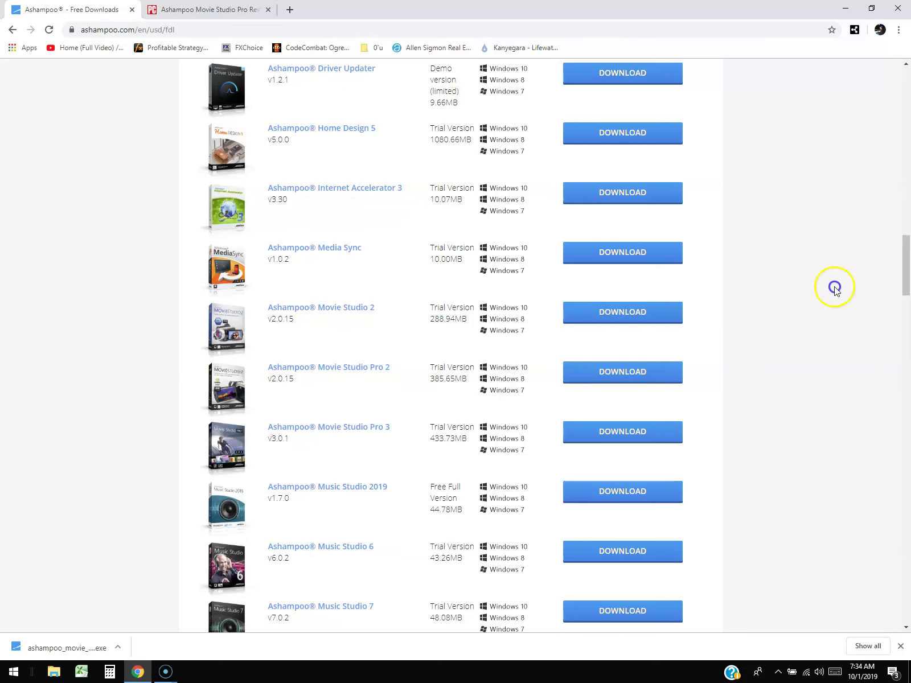
# - Bring the Movie Studio Pro 3 v3.0.1 trial into view in the Ashampoo free-downloads list
pyautogui.scroll(-2, 836, 272)
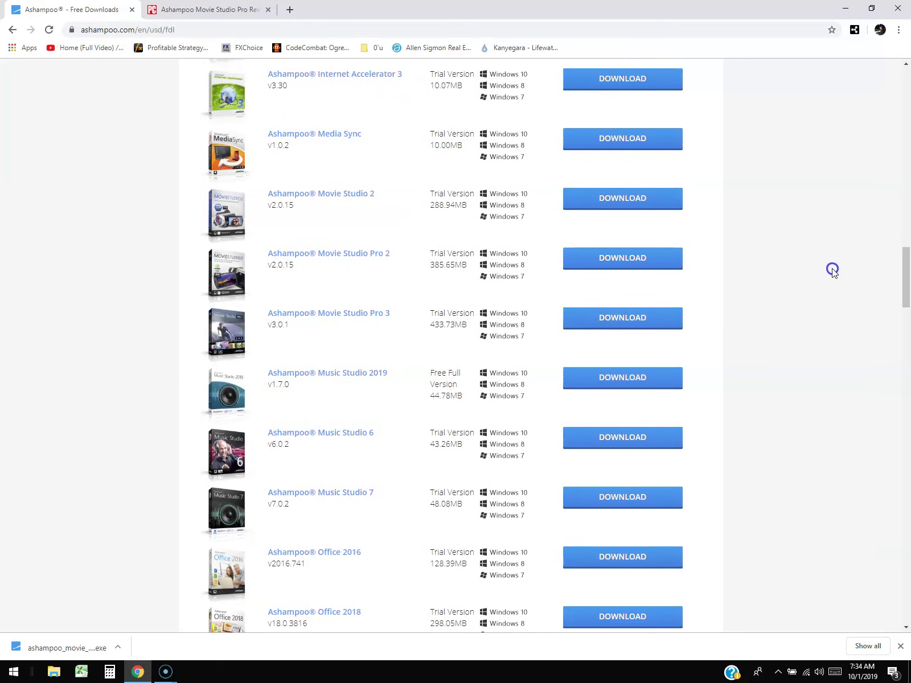
pyautogui.scroll(3, 833, 272)
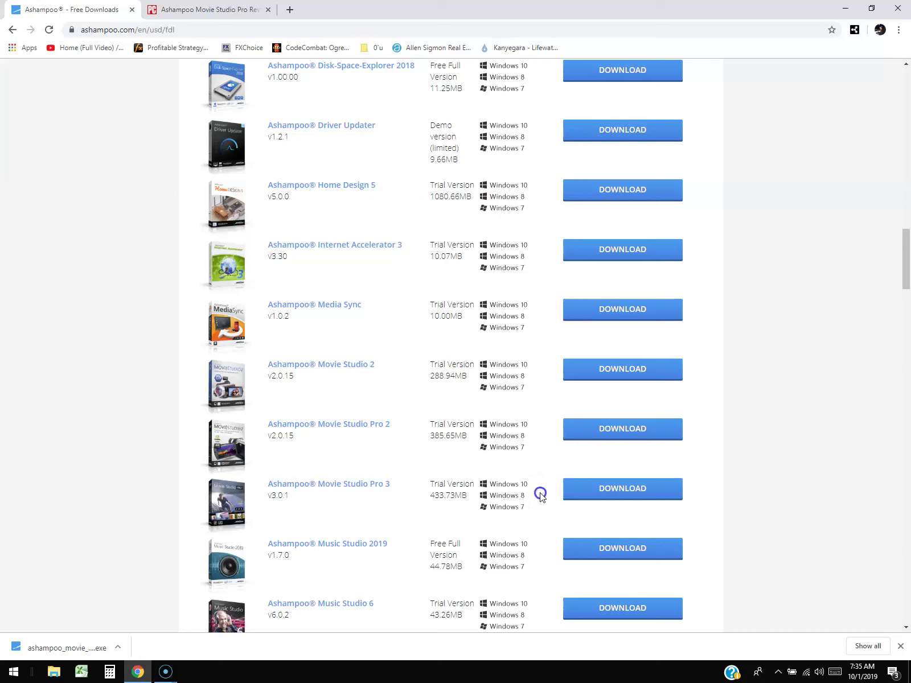
pyautogui.click(703, 414)
pyautogui.click(844, 339)
pyautogui.click(808, 366)
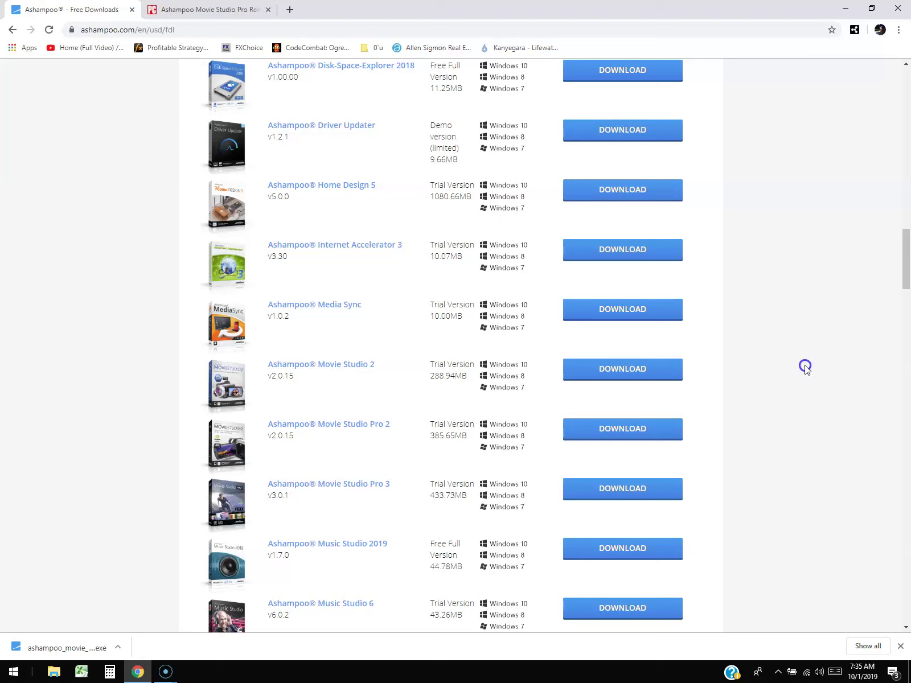